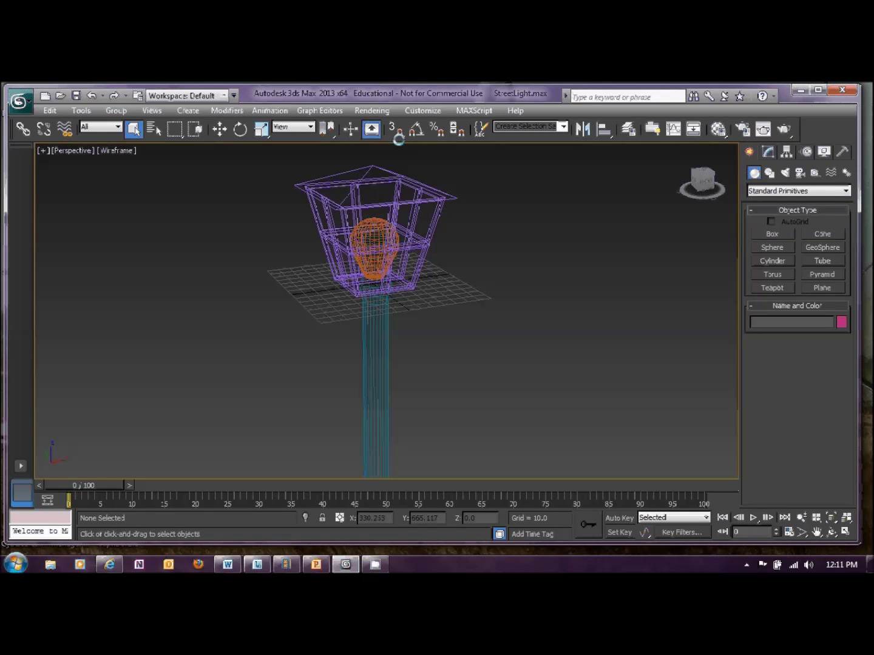
Step: Open Video Post and add a scene event for the Perspective view to the queue
{"action": "left_click", "coordinate": [377, 110]}
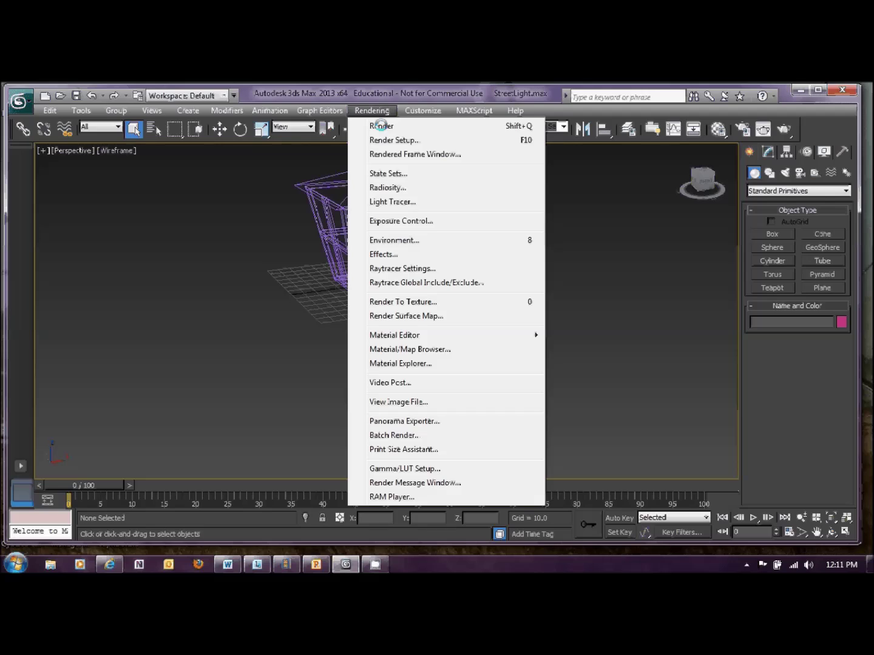
{"action": "left_click", "coordinate": [382, 383]}
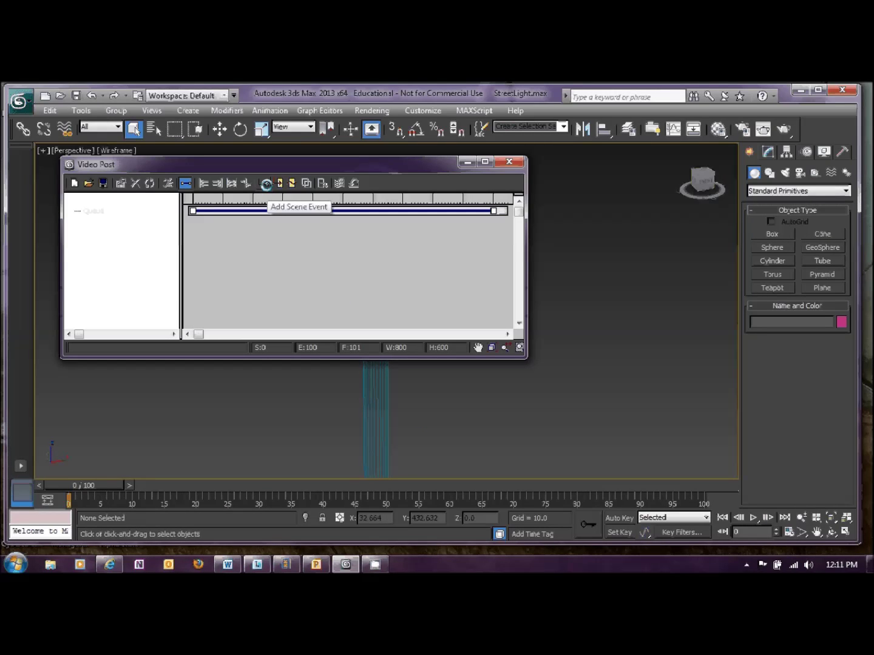
{"action": "left_click", "coordinate": [266, 183]}
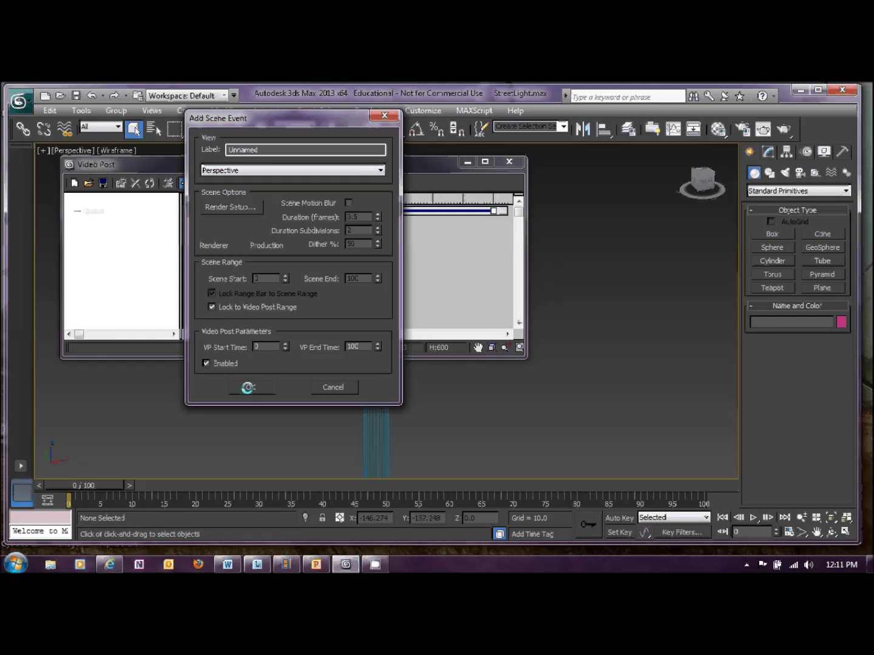
{"action": "left_click", "coordinate": [248, 388]}
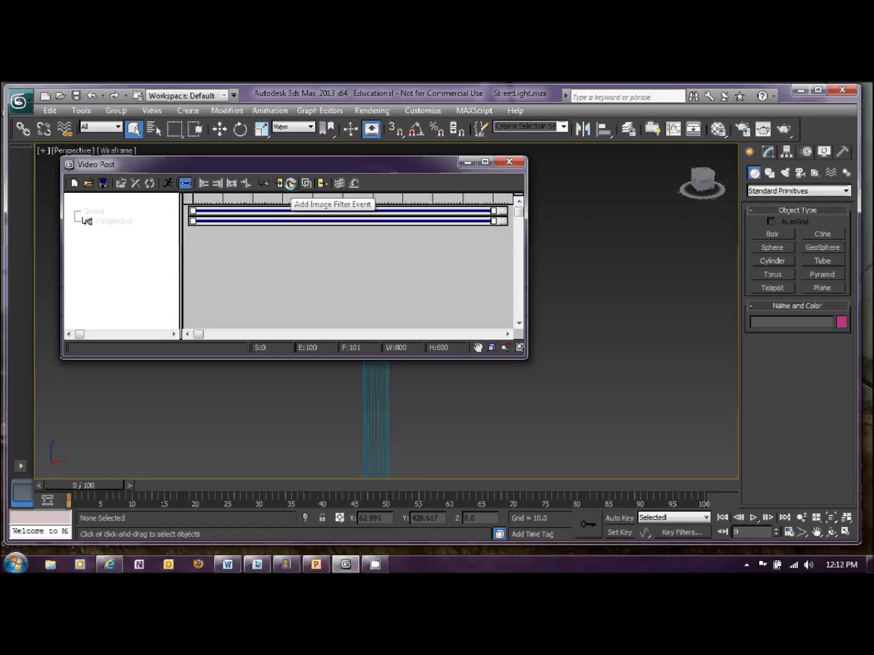
Step: Create an image filter event using Lens Effects Glow and open the glow's setup
{"action": "left_click", "coordinate": [291, 183]}
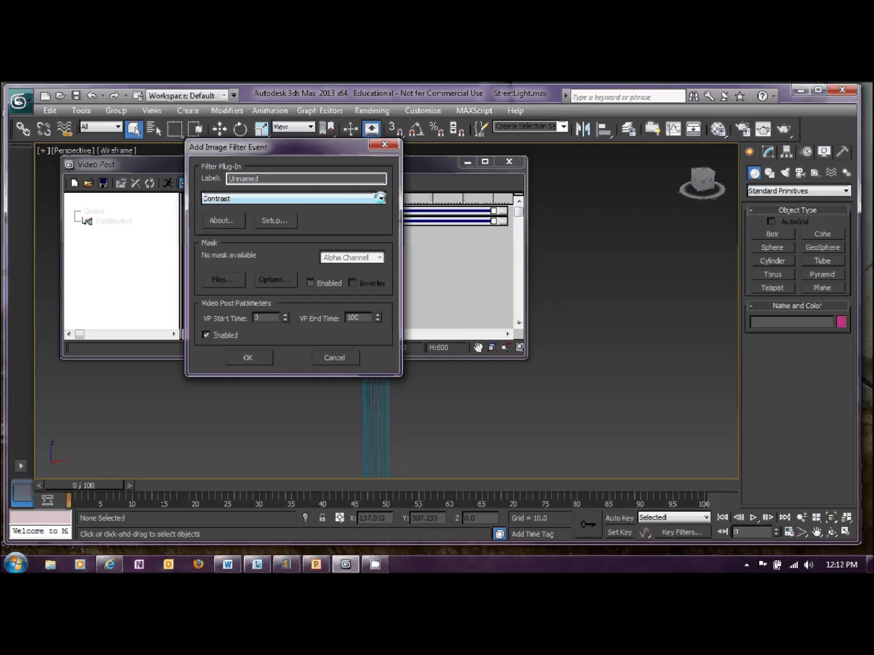
{"action": "left_click", "coordinate": [378, 198]}
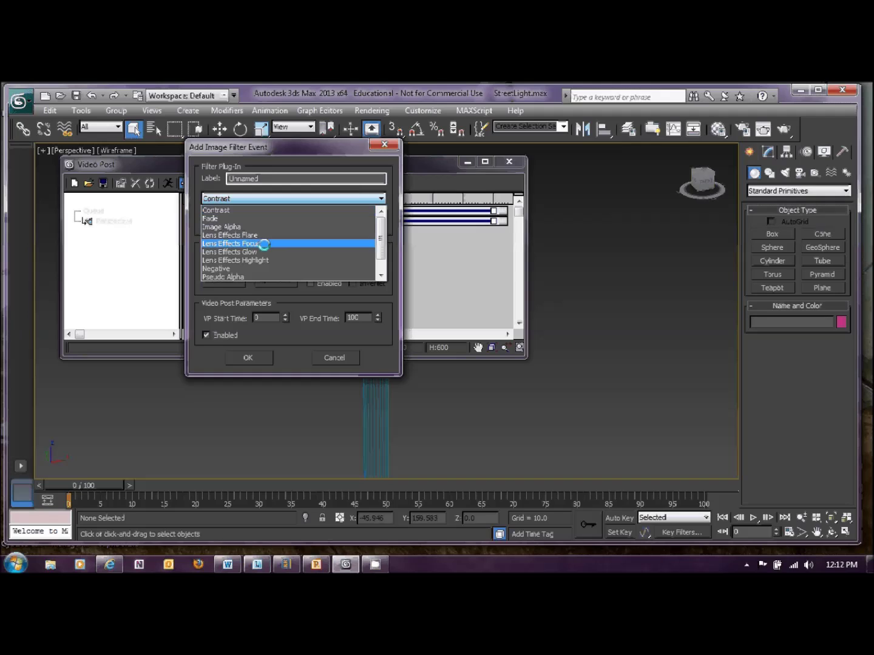
{"action": "left_click", "coordinate": [255, 252]}
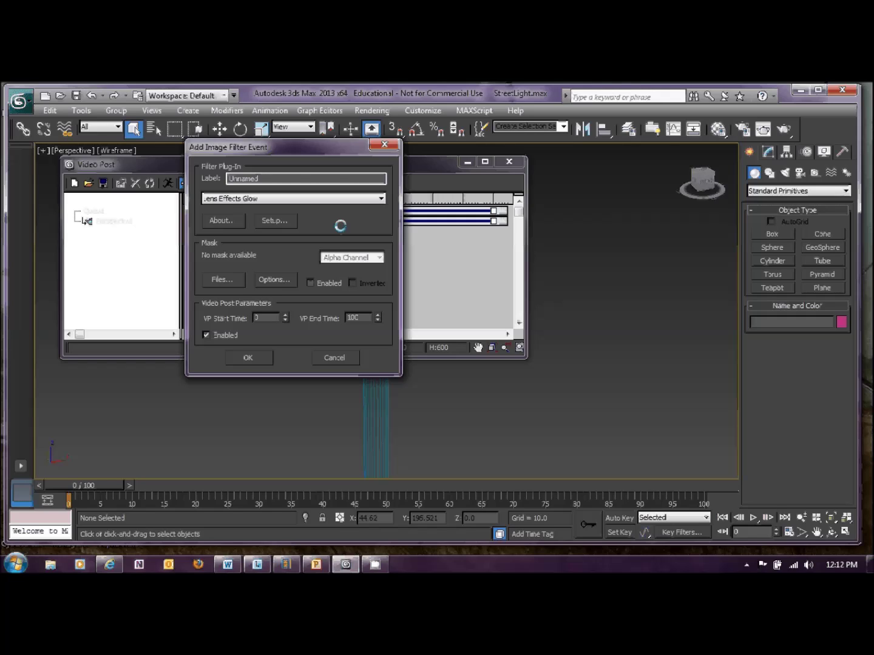
{"action": "left_click", "coordinate": [274, 221]}
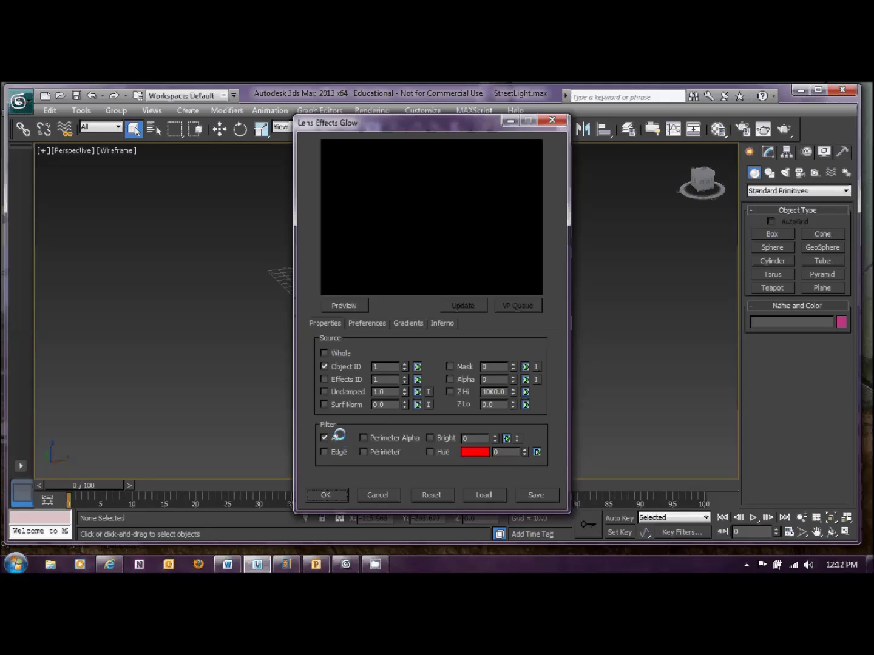
Step: Filter the glow by Hue instead of All, using light yellow with red 214, green 216 and blue 22
{"action": "left_click", "coordinate": [430, 451]}
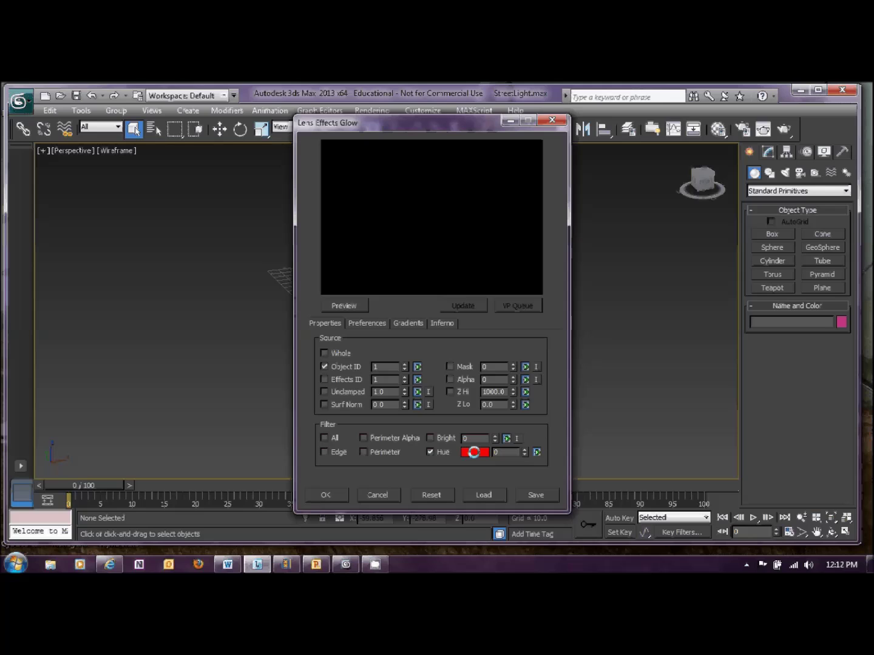
{"action": "left_click", "coordinate": [474, 452]}
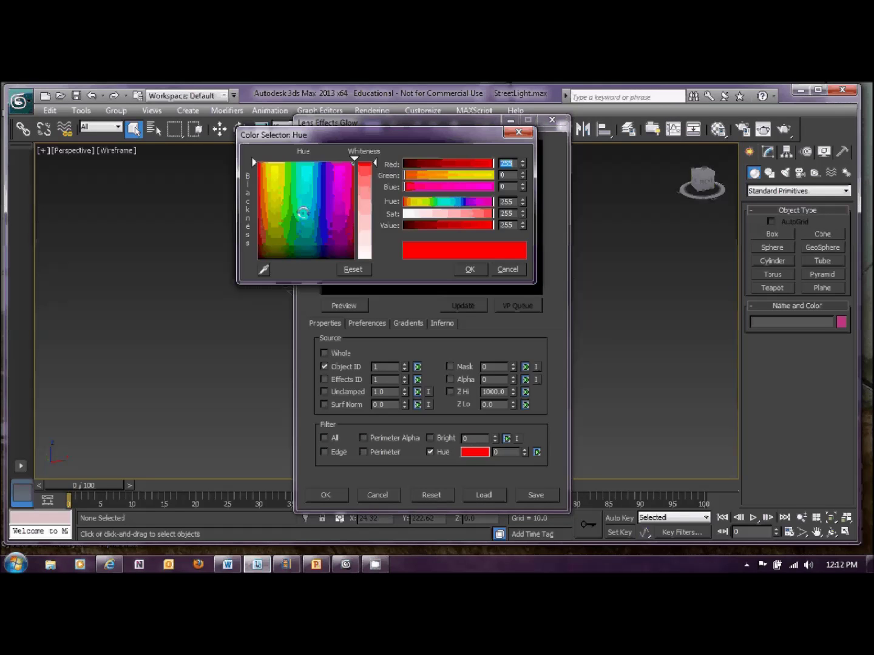
{"action": "left_click", "coordinate": [273, 177]}
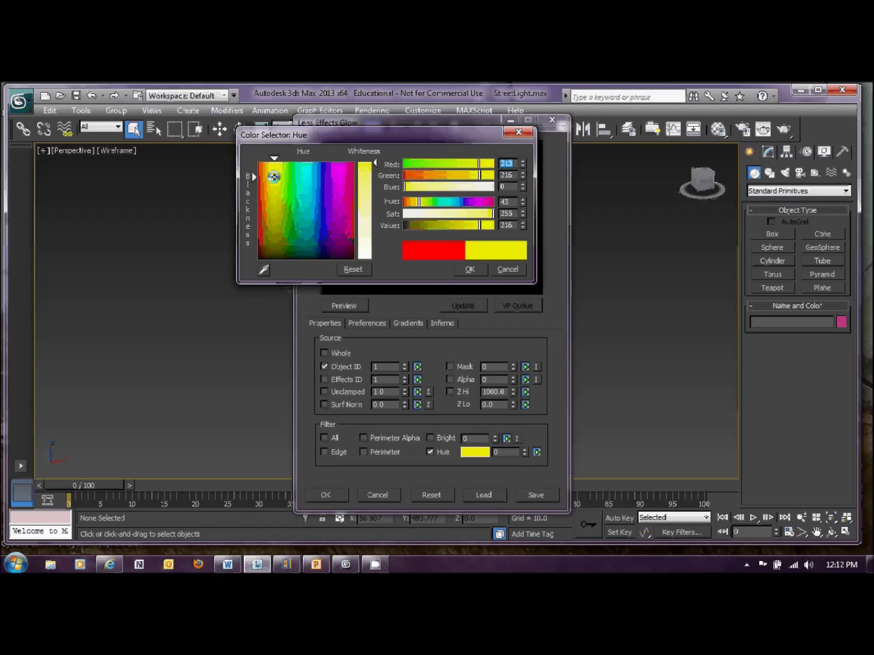
{"action": "left_click_drag", "start_coordinate": [493, 214], "coordinate": [482, 213]}
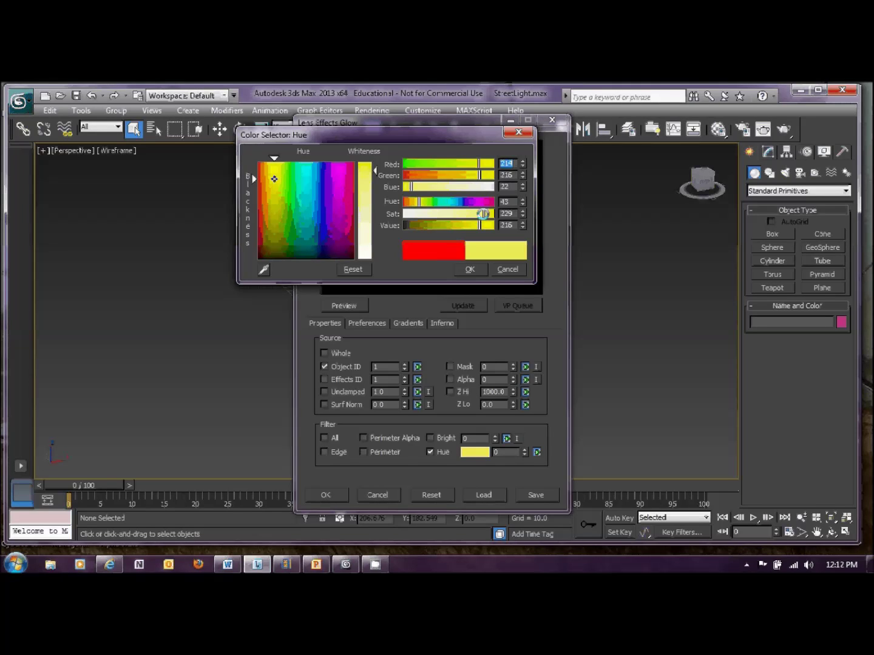
{"action": "left_click", "coordinate": [477, 270]}
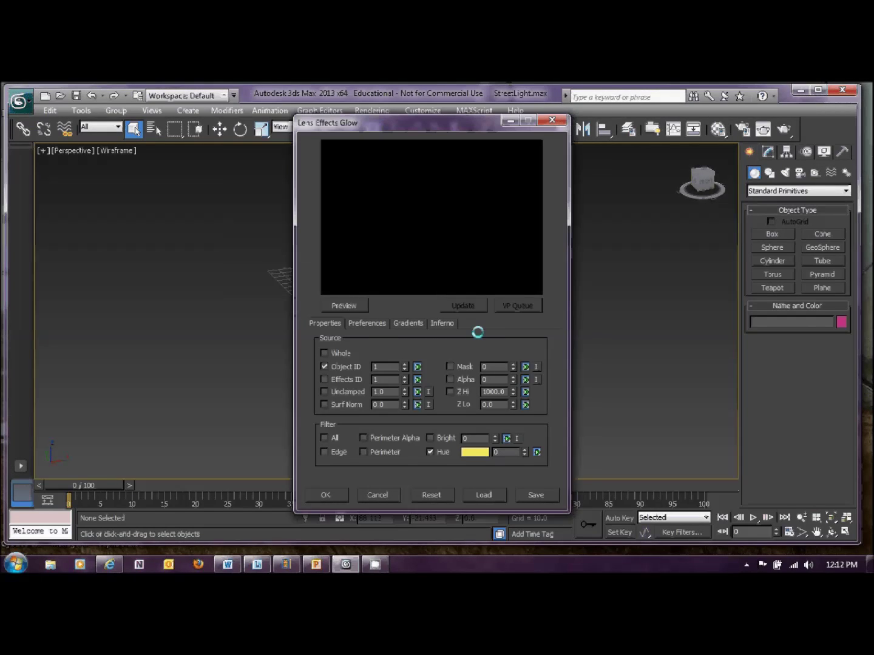
Step: Enable the glow's Bright filter, preview the effect, and add the glow event to the queue
{"action": "left_click", "coordinate": [436, 438]}
{"action": "left_click", "coordinate": [347, 305]}
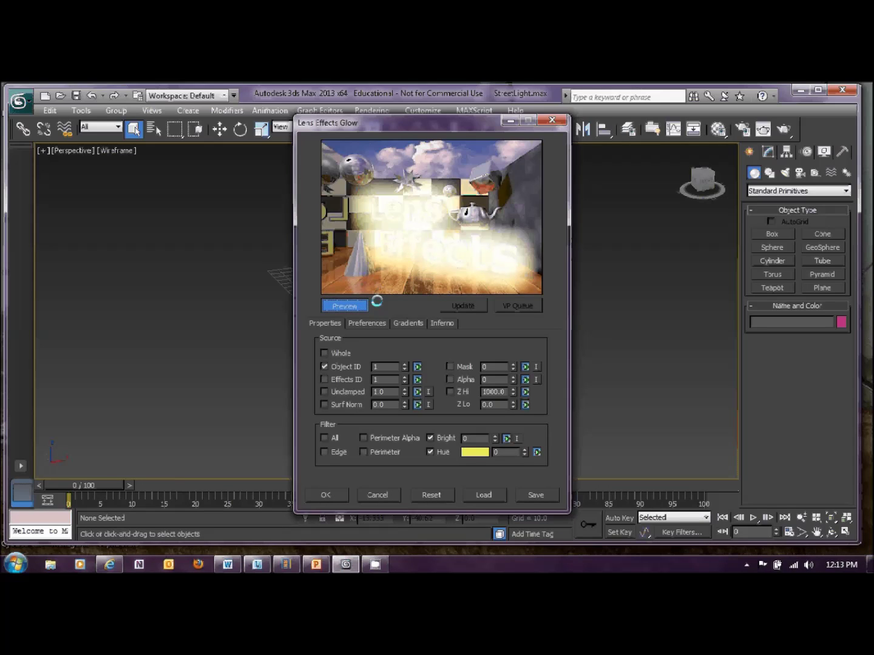
{"action": "left_click", "coordinate": [324, 494]}
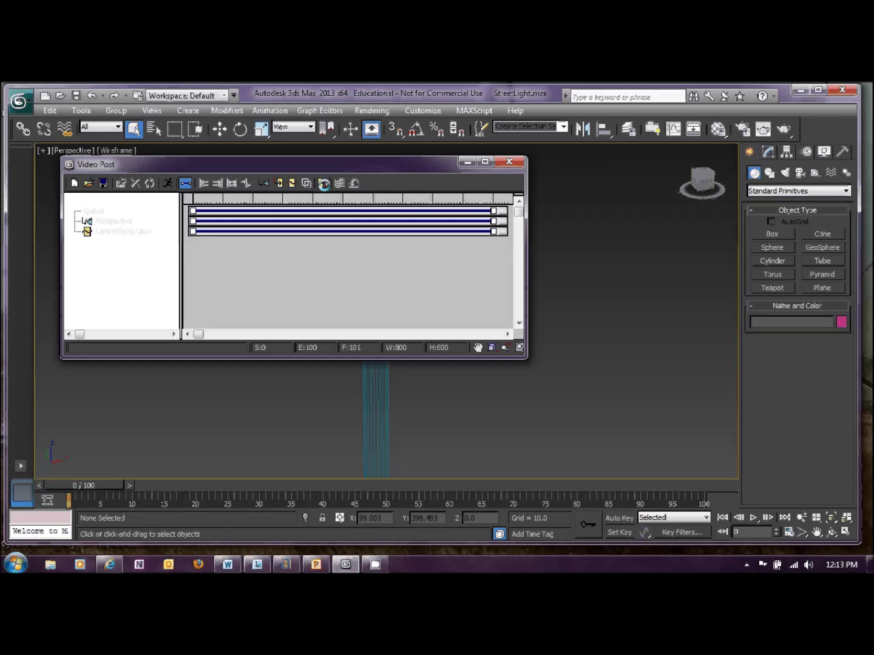
Step: Add an image output event that saves to newlamp as a BMP image with RGB 24 bit colors
{"action": "left_click", "coordinate": [323, 184]}
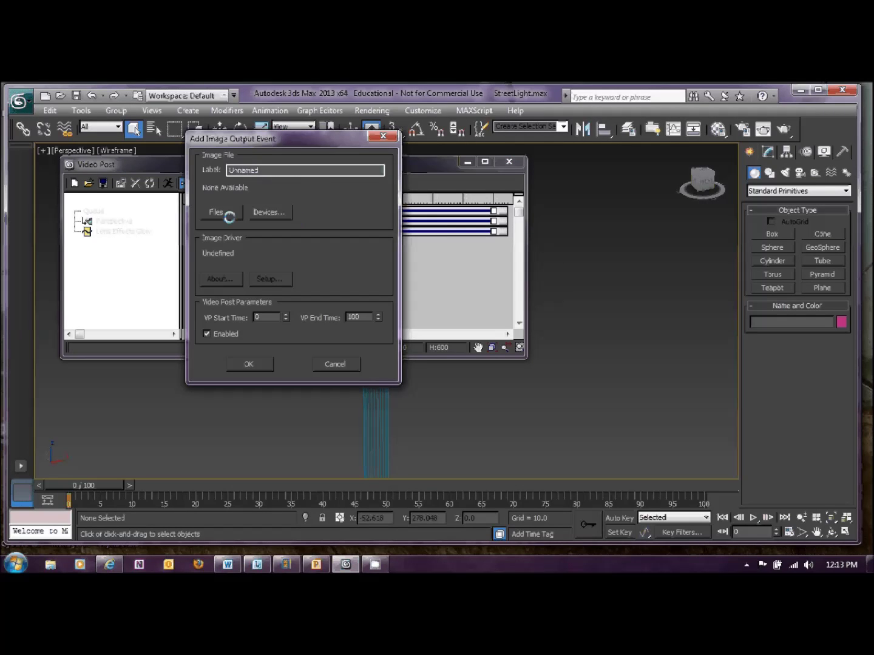
{"action": "left_click", "coordinate": [228, 213]}
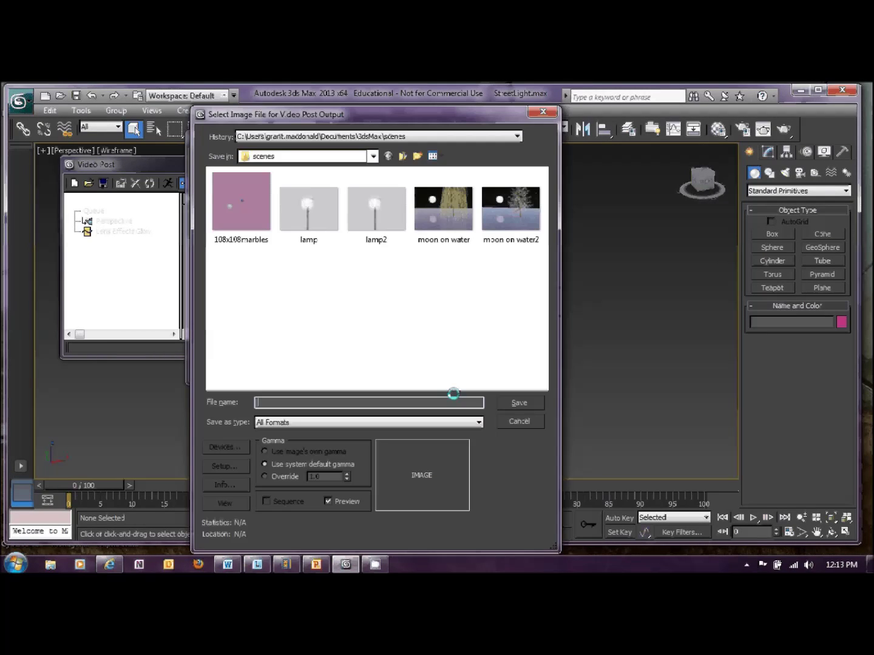
{"action": "left_click", "coordinate": [479, 422]}
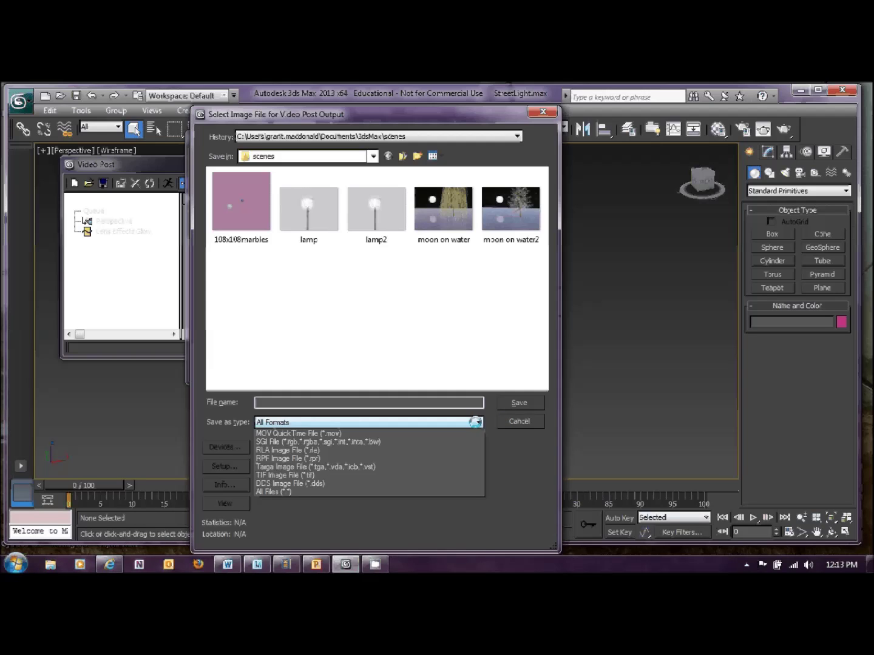
{"action": "left_click", "coordinate": [315, 450]}
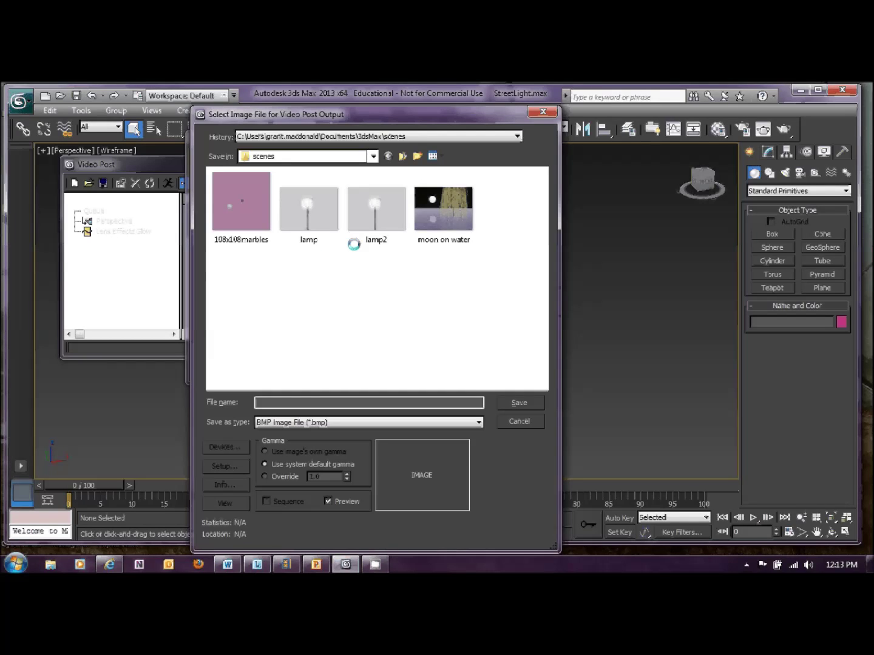
{"action": "left_click", "coordinate": [285, 402]}
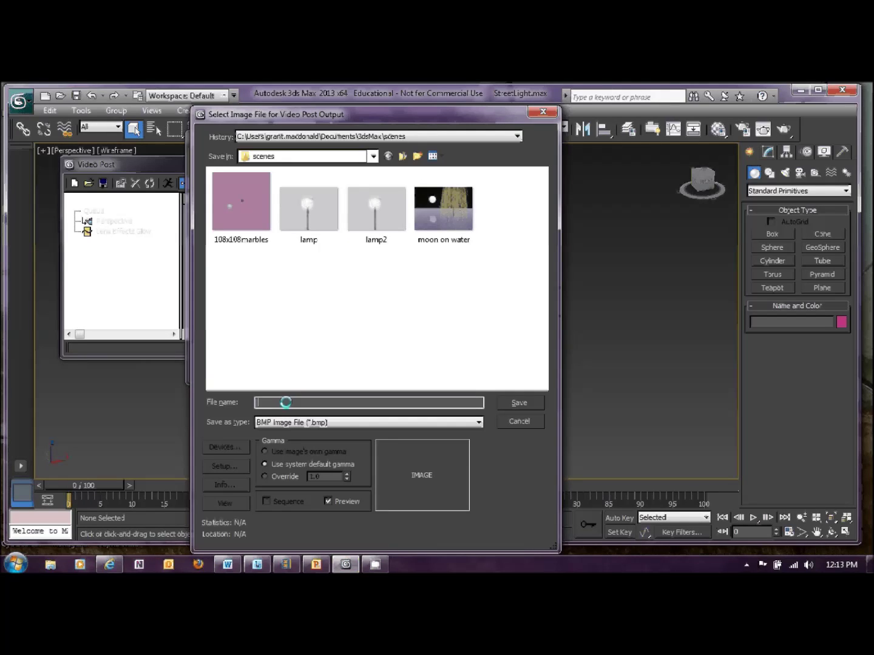
{"action": "type", "text": "newlamp"}
{"action": "left_click", "coordinate": [513, 403]}
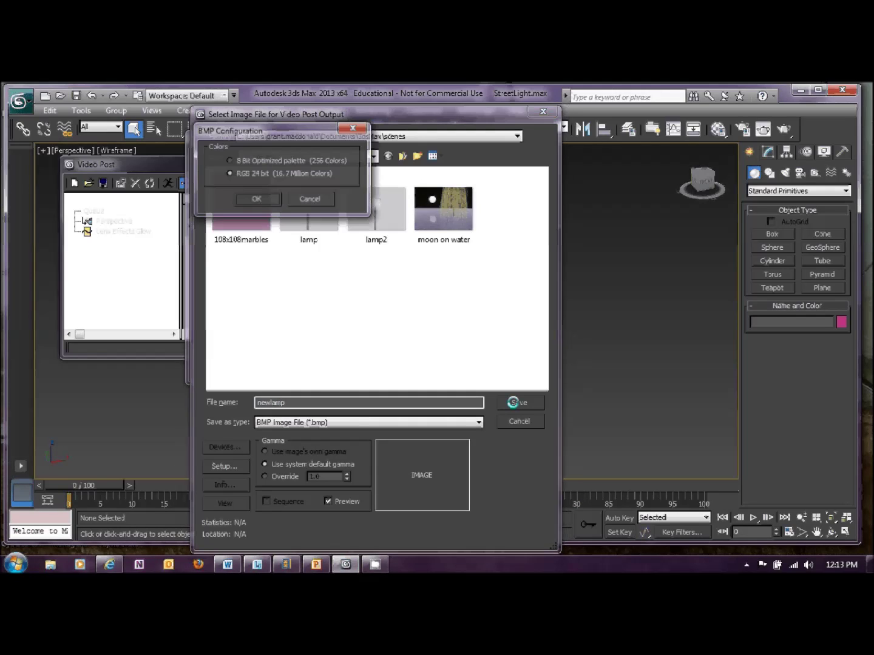
{"action": "left_click", "coordinate": [250, 199]}
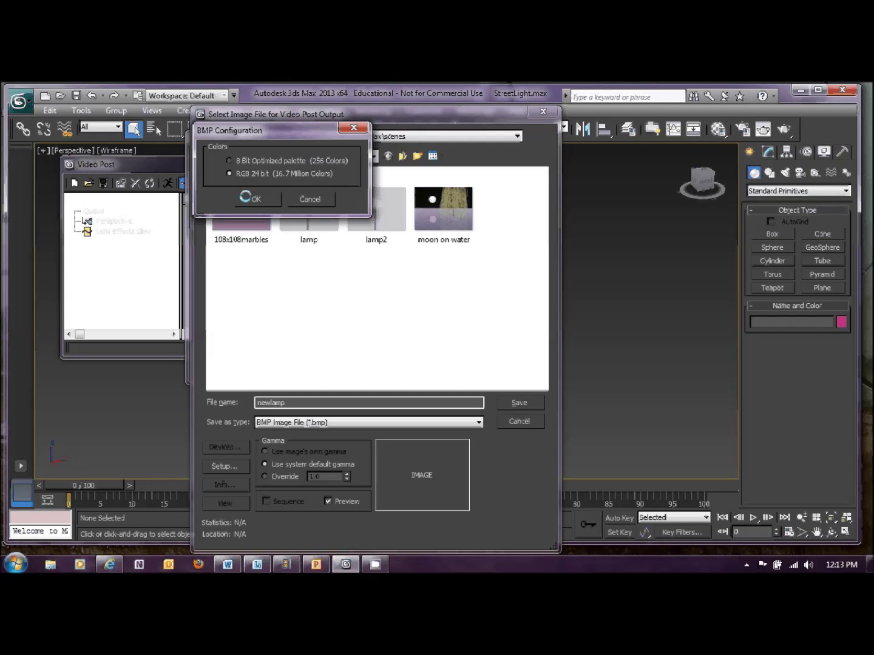
{"action": "left_click", "coordinate": [240, 364]}
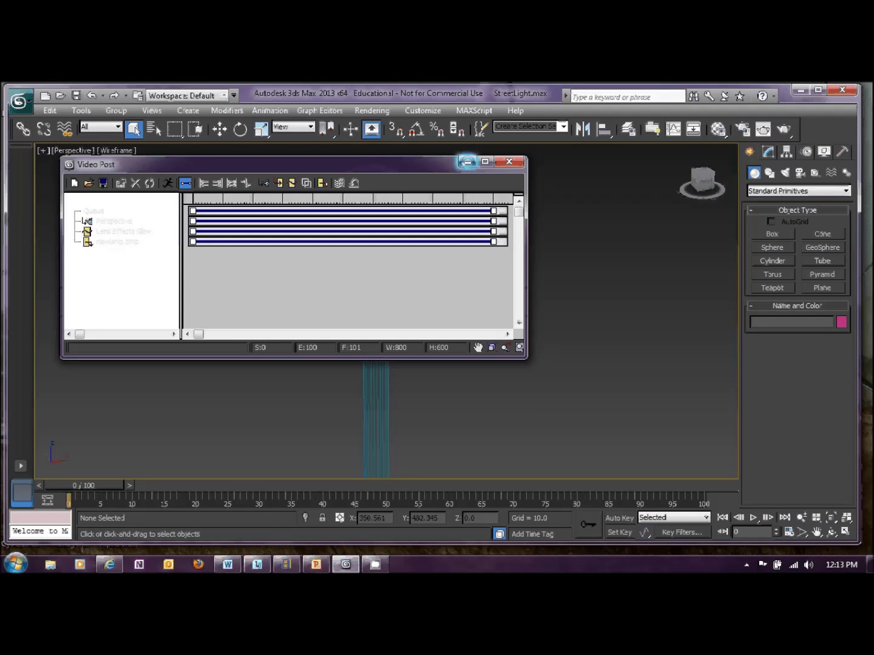
Step: Minimize Video Post and set the Globe bulb's G-Buffer Object ID to 1 in its object properties
{"action": "left_click", "coordinate": [466, 162]}
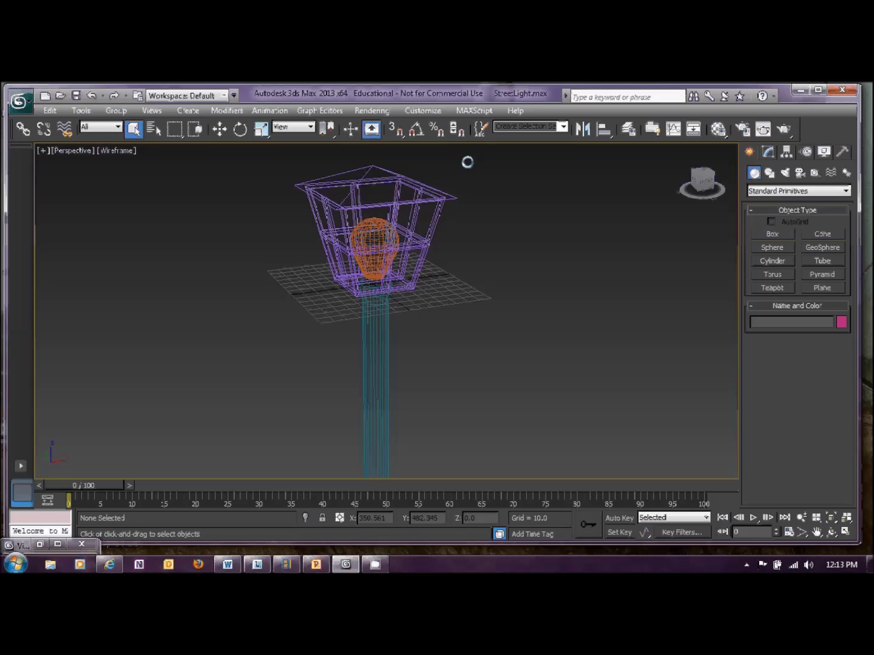
{"action": "left_click", "coordinate": [367, 238]}
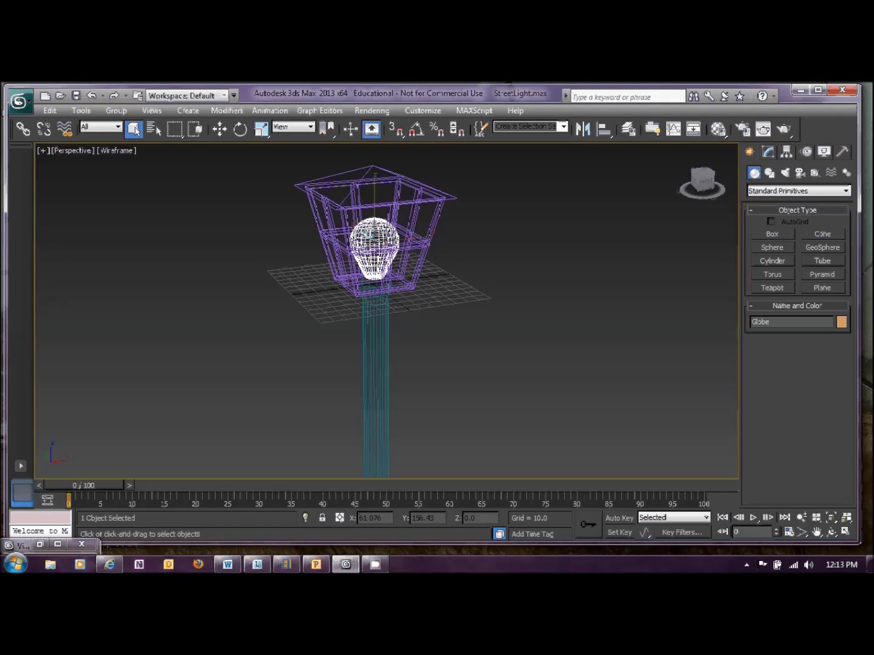
{"action": "right_click", "coordinate": [368, 230]}
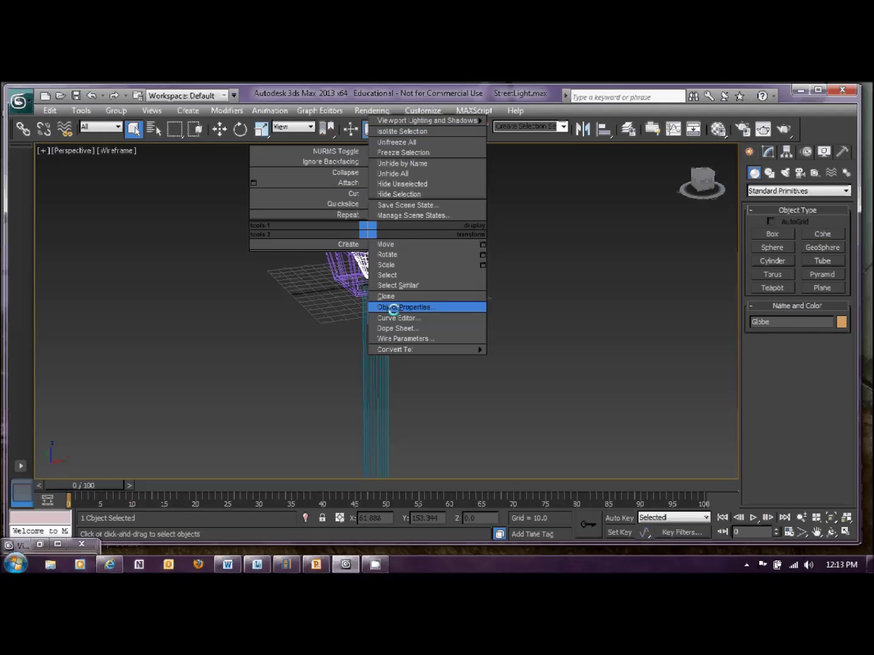
{"action": "left_click", "coordinate": [393, 308]}
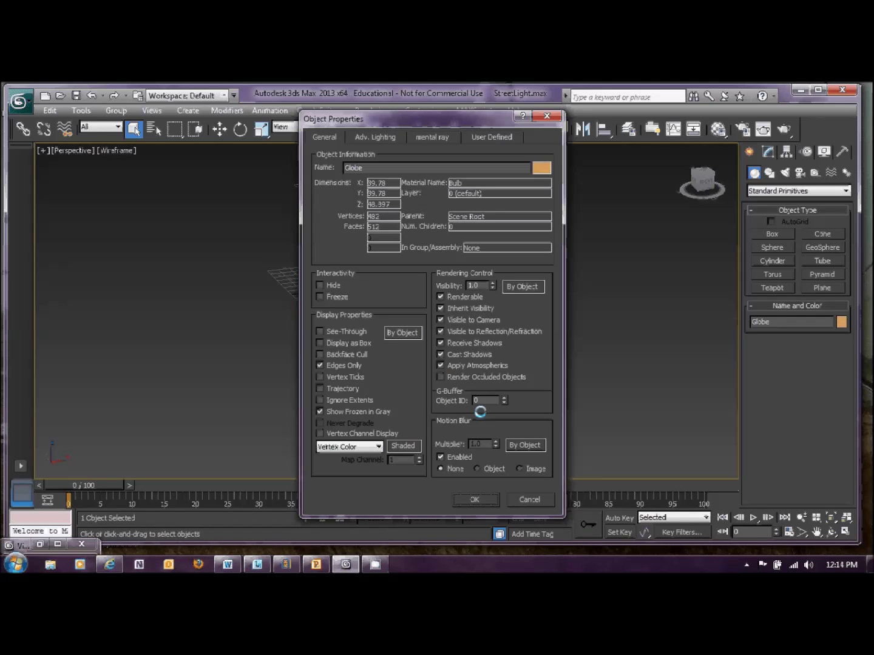
{"action": "left_click", "coordinate": [503, 397]}
{"action": "left_click", "coordinate": [478, 498]}
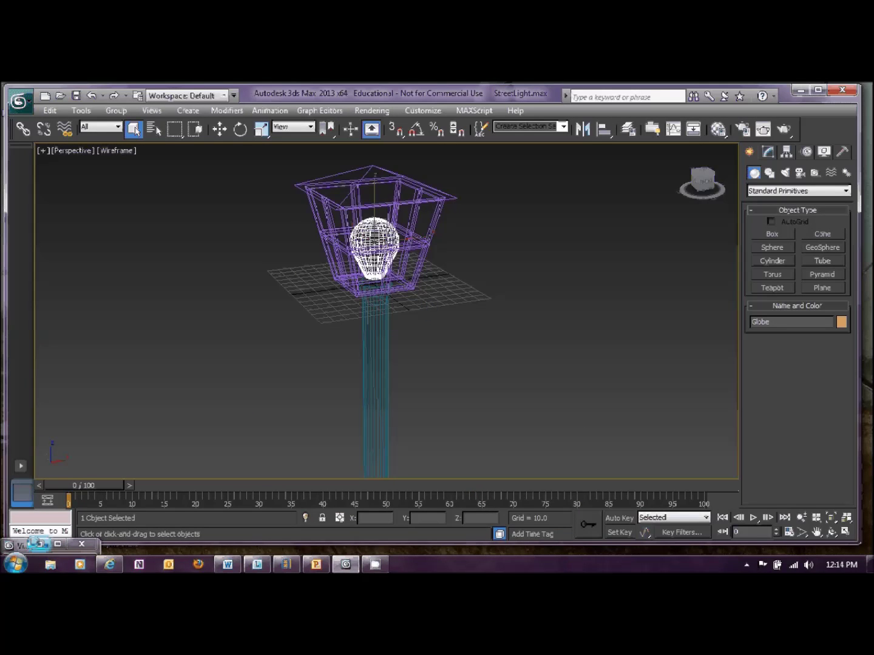
Step: Restore Video Post and execute the sequence, rendering single frame 0 at 800 x 600
{"action": "left_click", "coordinate": [39, 543]}
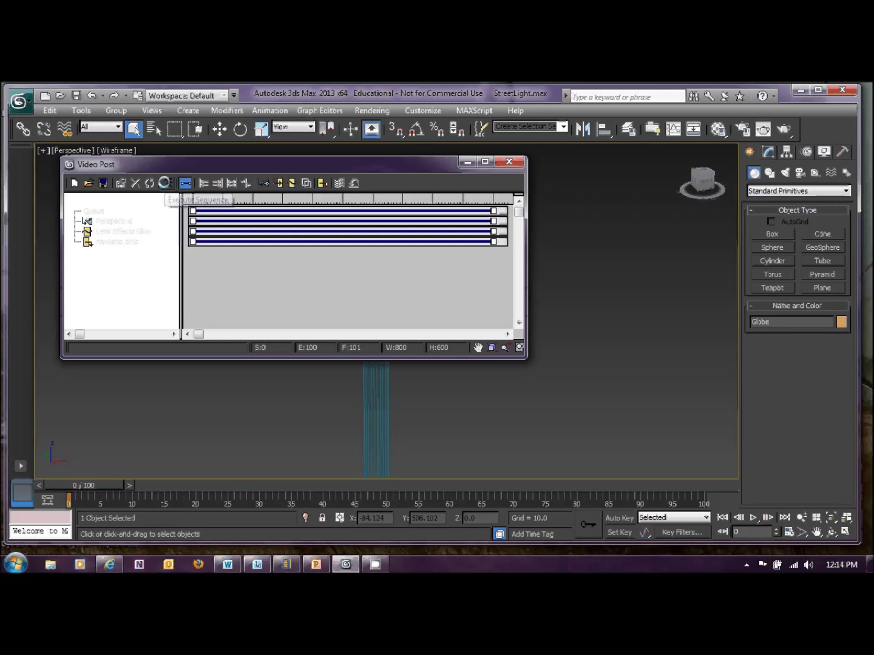
{"action": "left_click", "coordinate": [167, 182]}
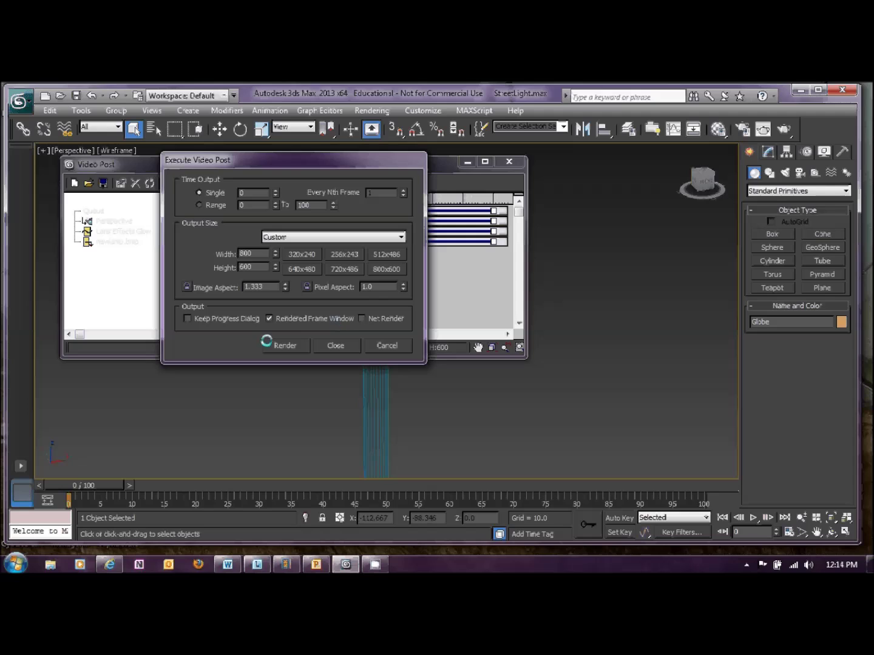
{"action": "left_click", "coordinate": [285, 346]}
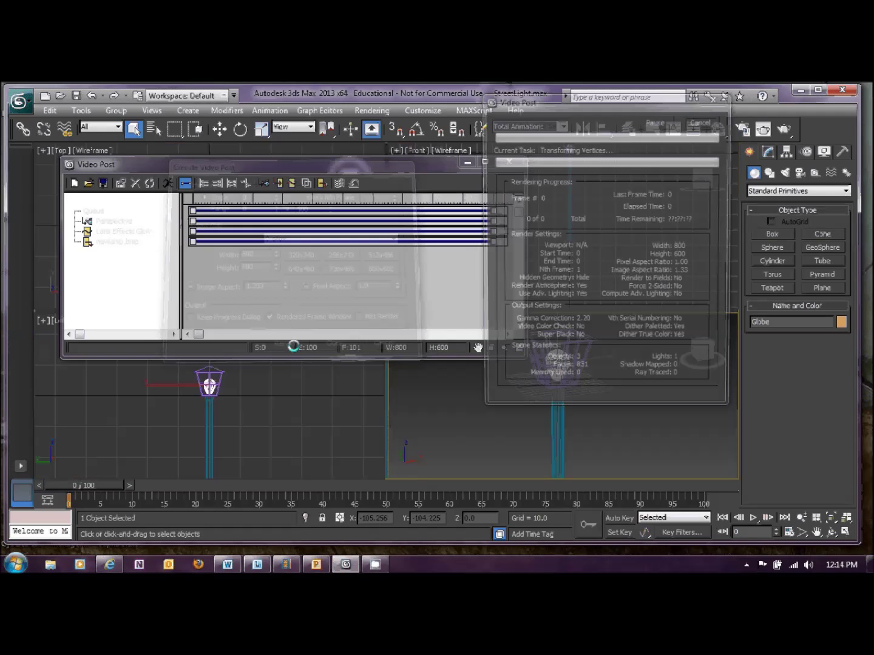